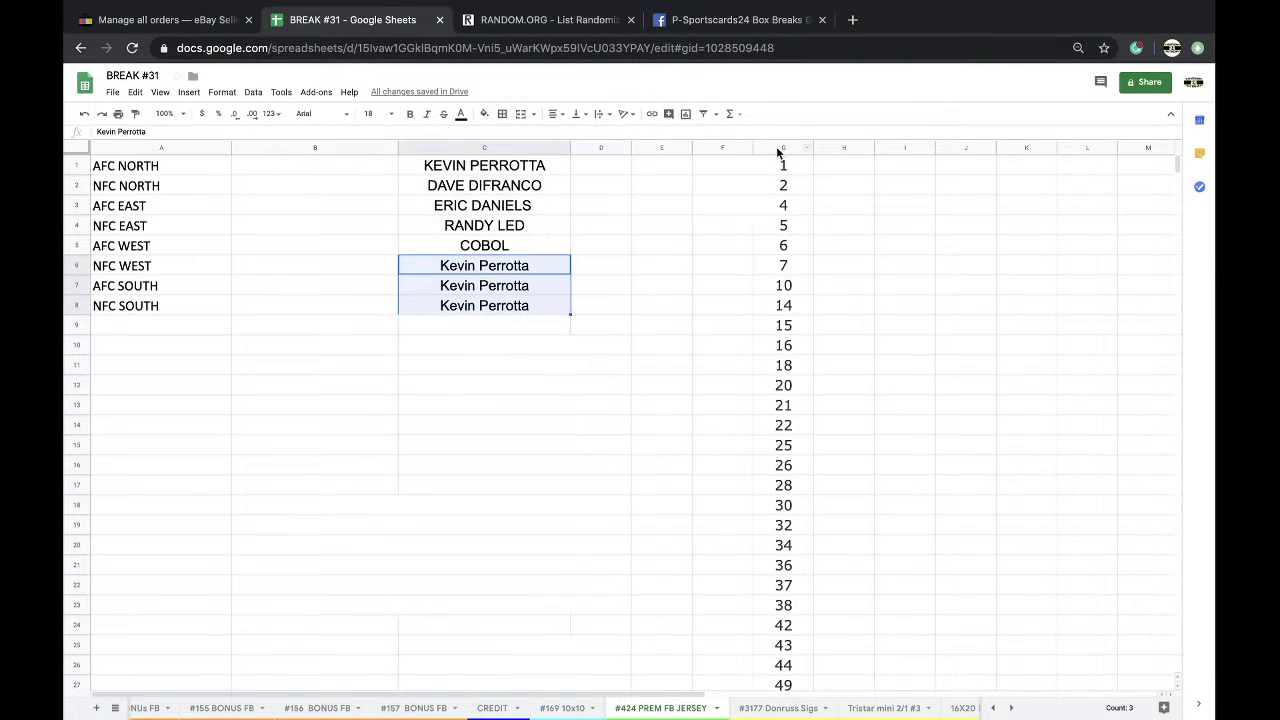
# - Copy the numbers in column G and paste them into a blank RANDOM.ORG List Randomizer form
pyautogui.click(783, 148)
pyautogui.scroll(-2, 783, 329)
pyautogui.scroll(2, 783, 329)
pyautogui.click(555, 20)
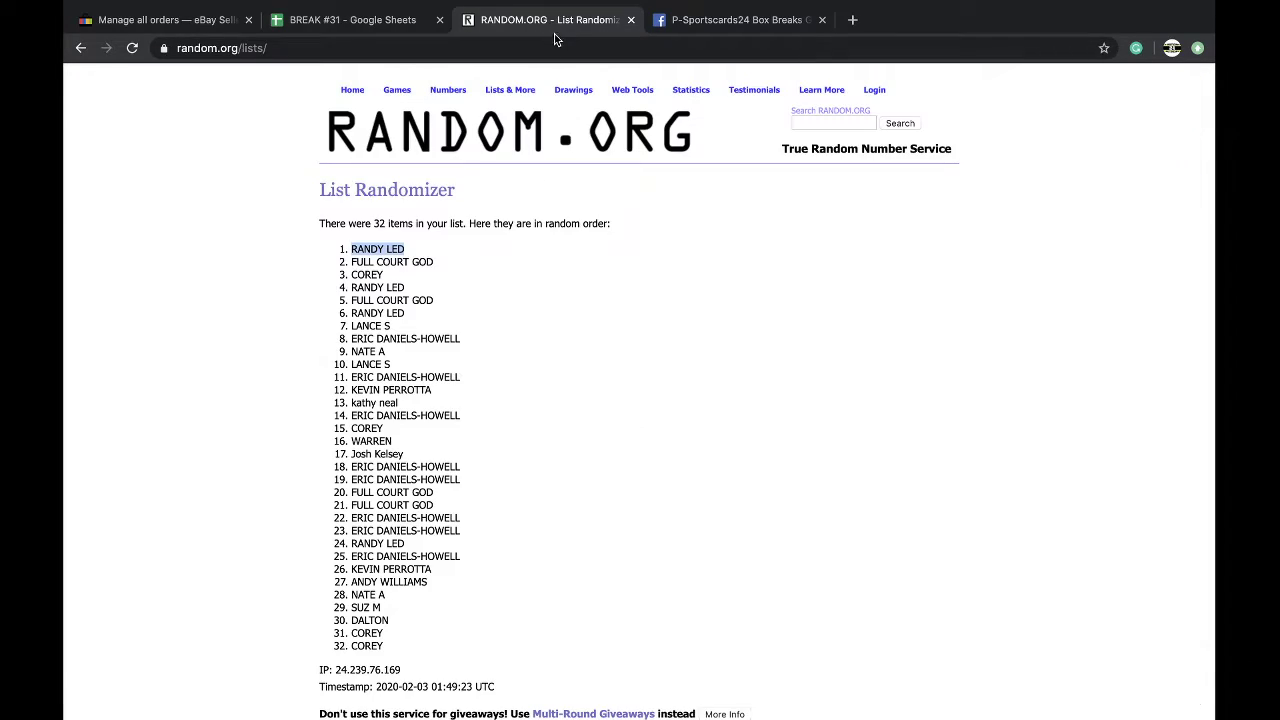
pyautogui.click(551, 42)
pyautogui.press('Return')
pyautogui.click(430, 440)
pyautogui.hotkey('ctrl', 'v')
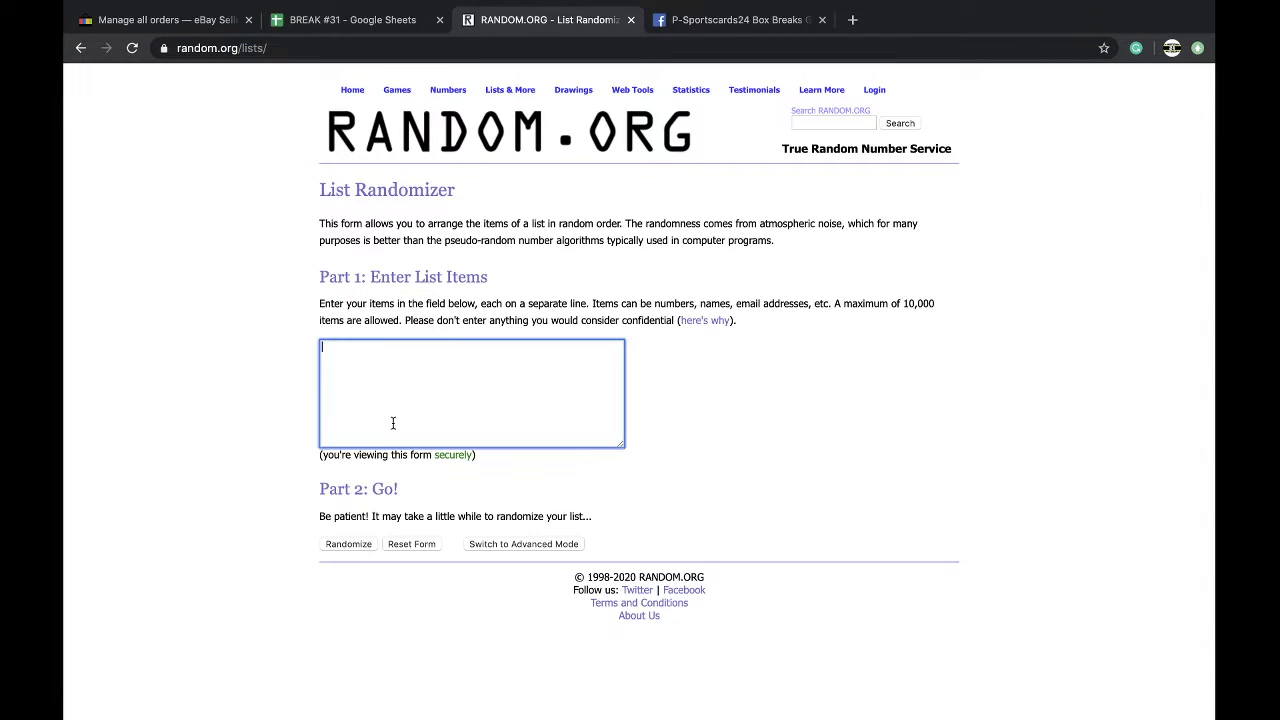
# - Randomize the pasted list of numbers five times
pyautogui.click(348, 544)
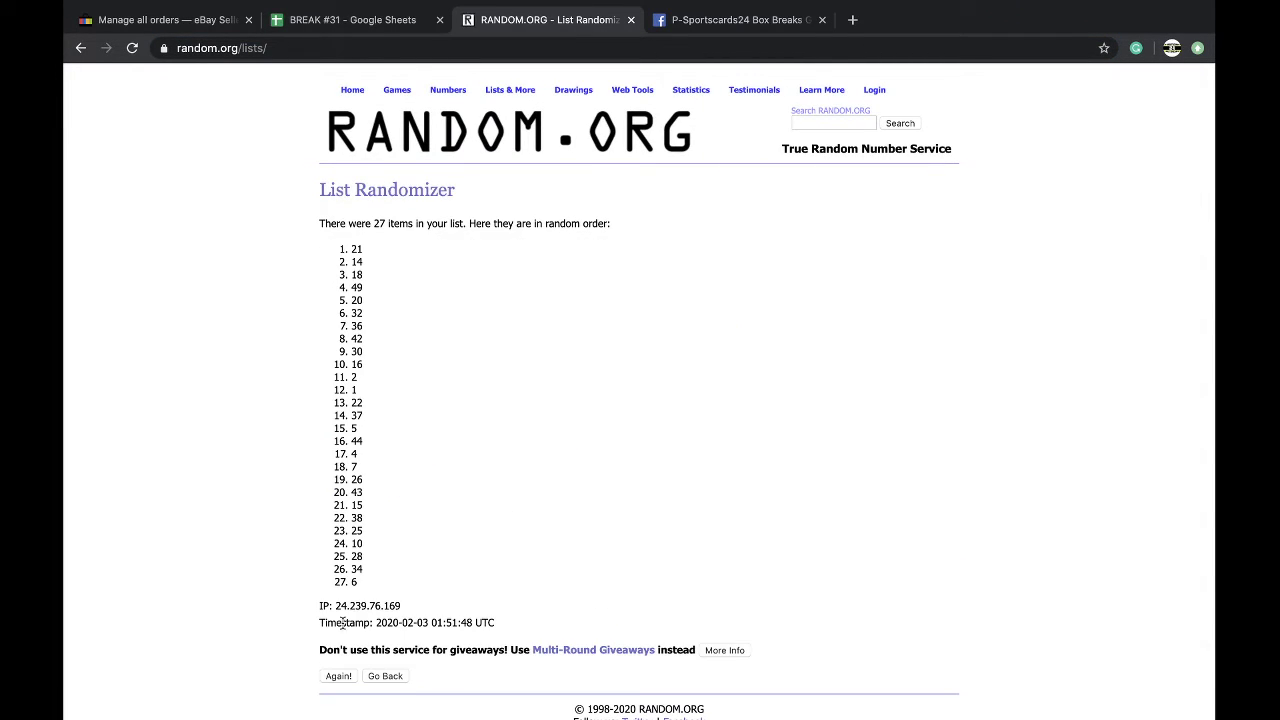
pyautogui.scroll(-1, 404, 490)
pyautogui.click(338, 620)
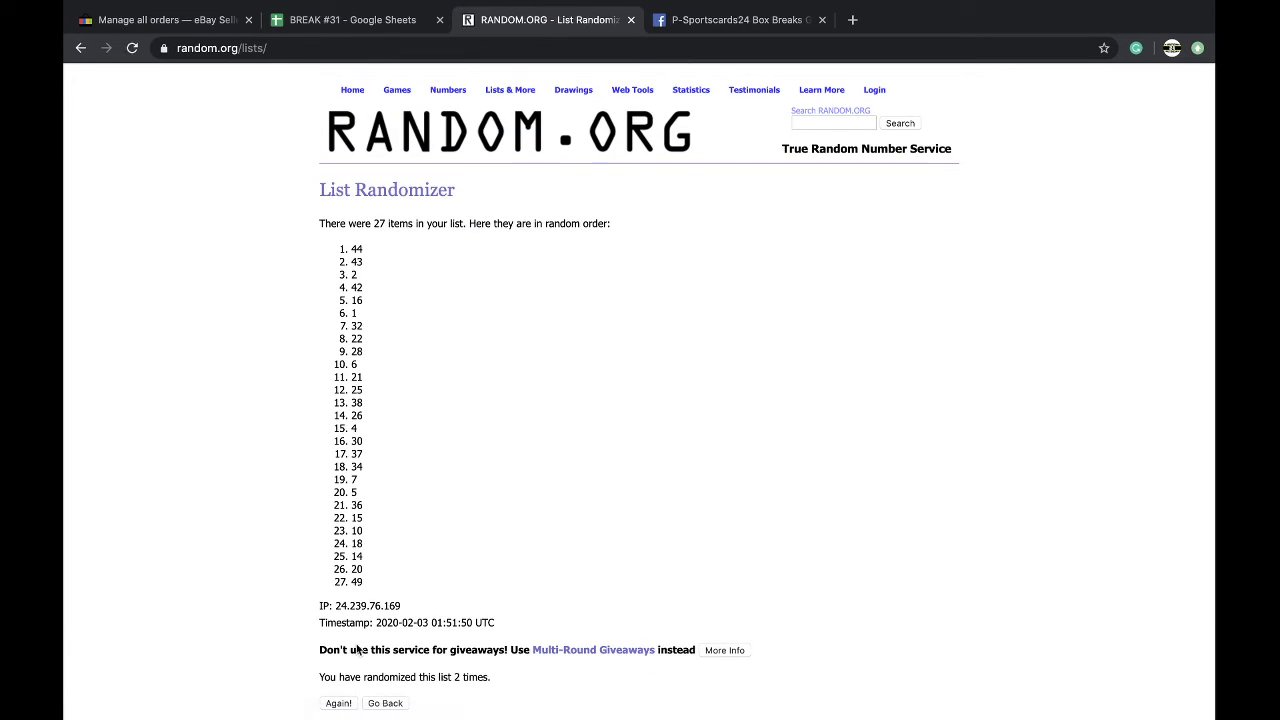
pyautogui.scroll(-2, 356, 548)
pyautogui.click(338, 700)
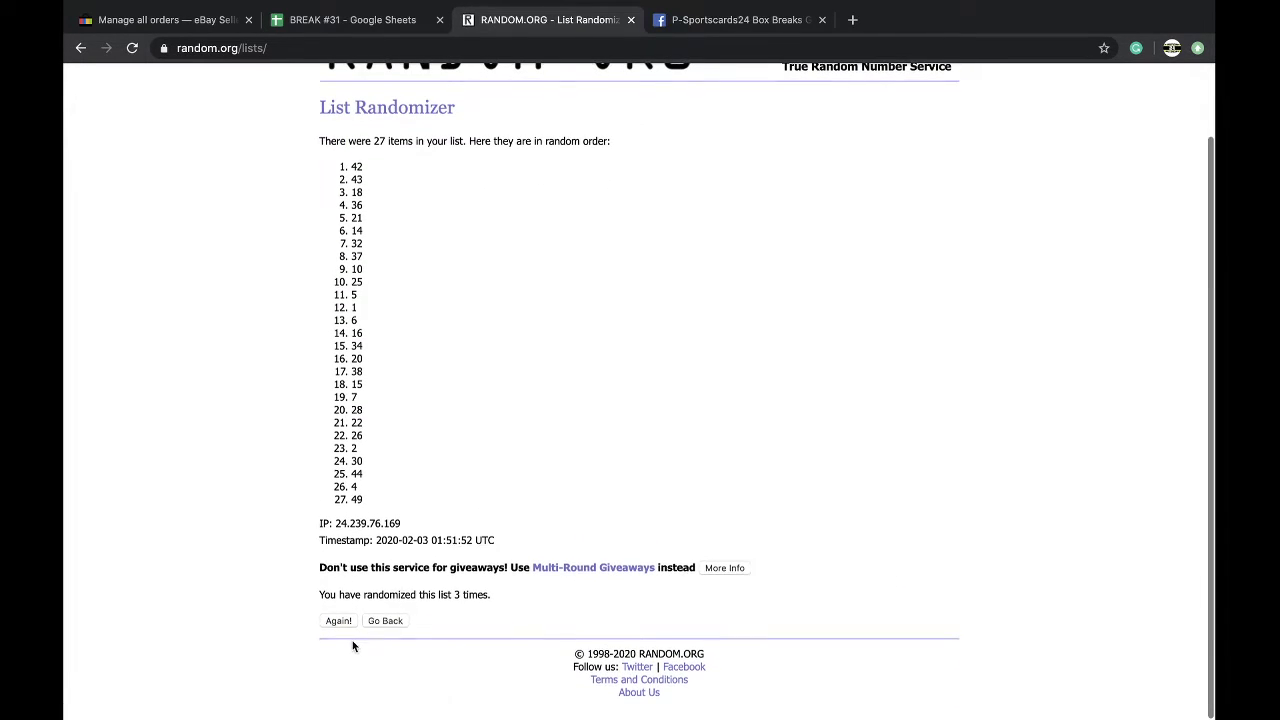
pyautogui.scroll(-2, 345, 630)
pyautogui.click(337, 622)
pyautogui.click(335, 622)
# - Return to the BREAK #31 spreadsheet and fill the cell containing 5 in column G with yellow
pyautogui.click(362, 22)
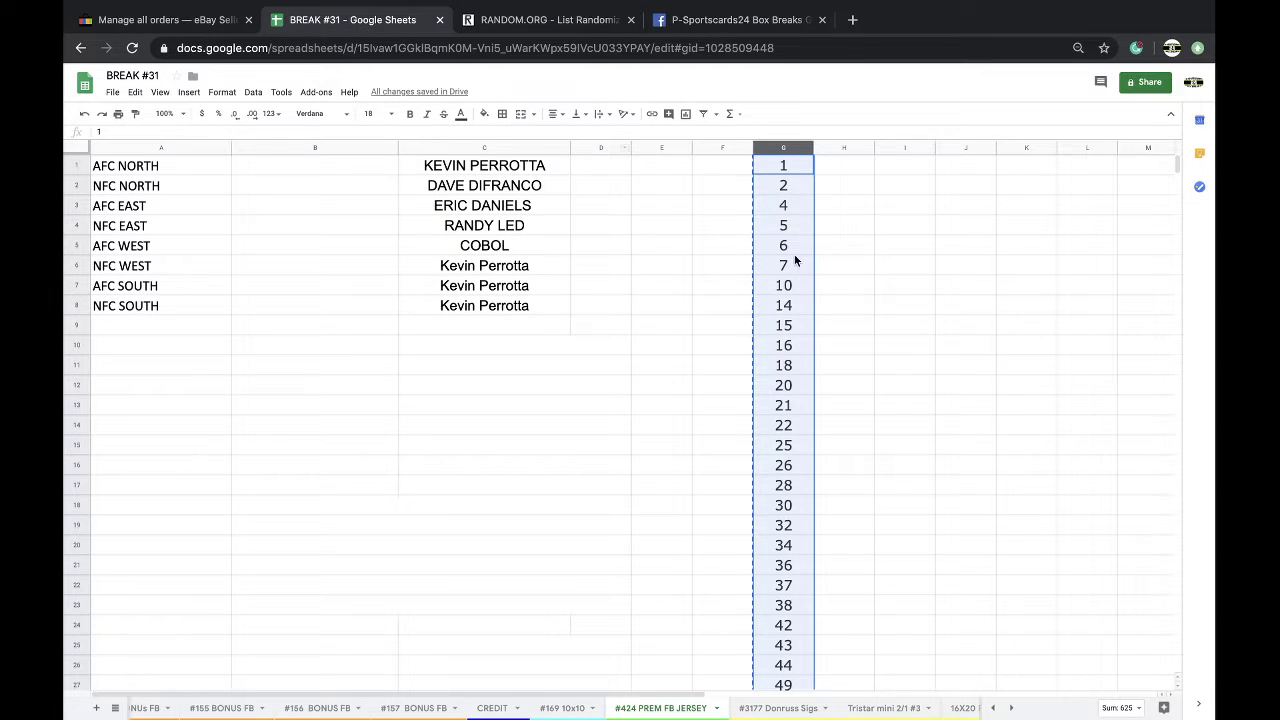
pyautogui.click(784, 226)
pyautogui.click(484, 113)
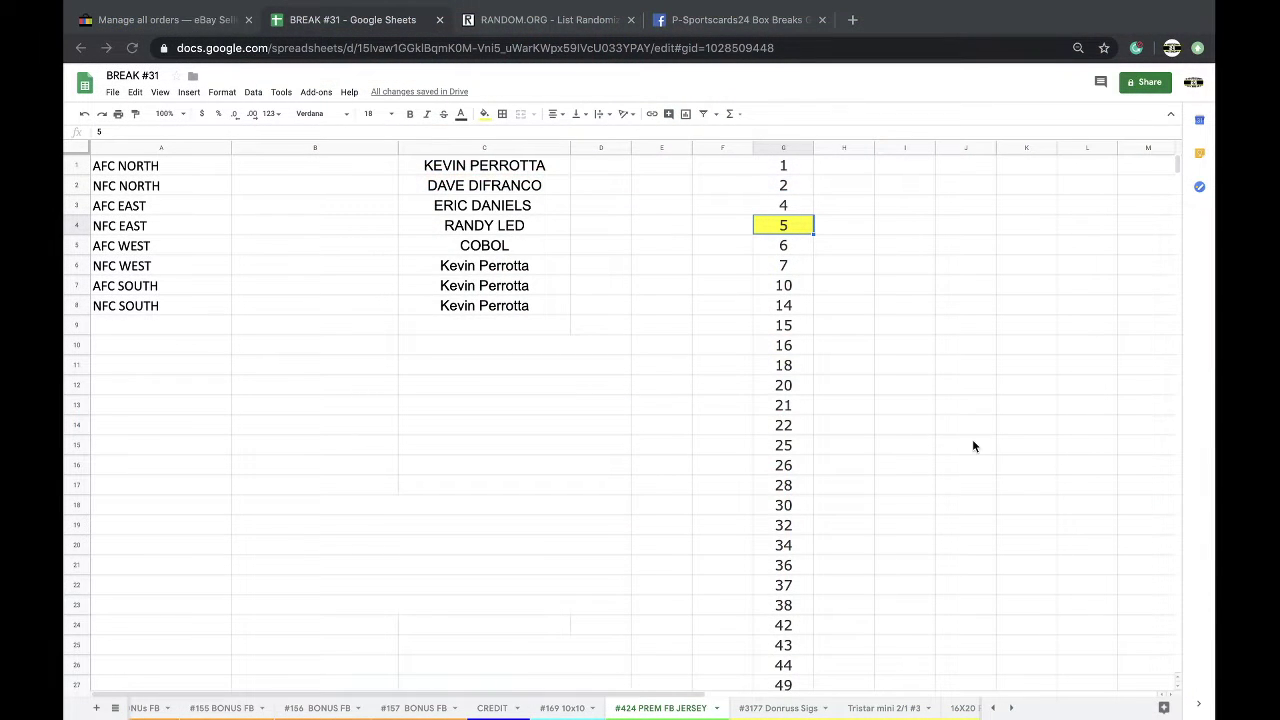
# - Copy the eight participant names in C1:C8 and paste them into a blank RANDOM.ORG List Randomizer form
pyautogui.click(446, 185)
pyautogui.click(456, 207)
pyautogui.click(465, 227)
pyautogui.click(470, 246)
pyautogui.moveTo(452, 171); pyautogui.dragTo(443, 306)
pyautogui.hotkey('ctrl', 'c')
pyautogui.click(527, 19)
pyautogui.click(514, 49)
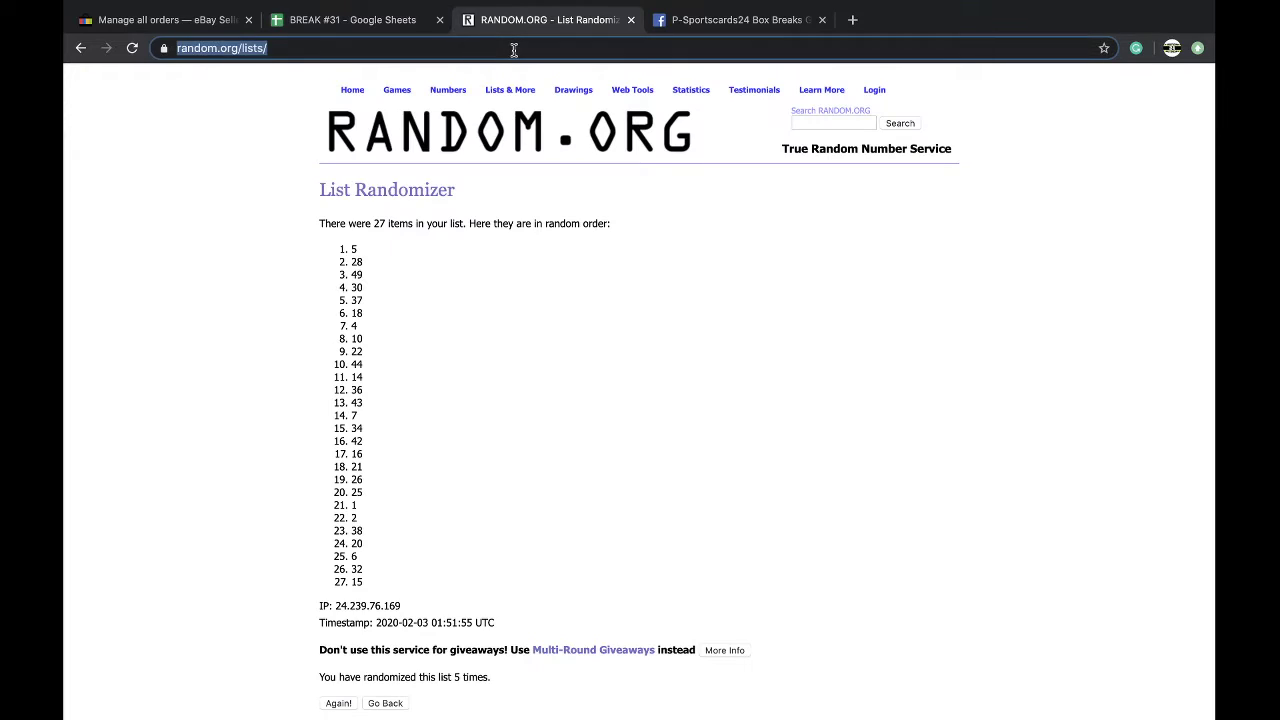
pyautogui.press('Return')
pyautogui.click(365, 378)
pyautogui.press('super+v')
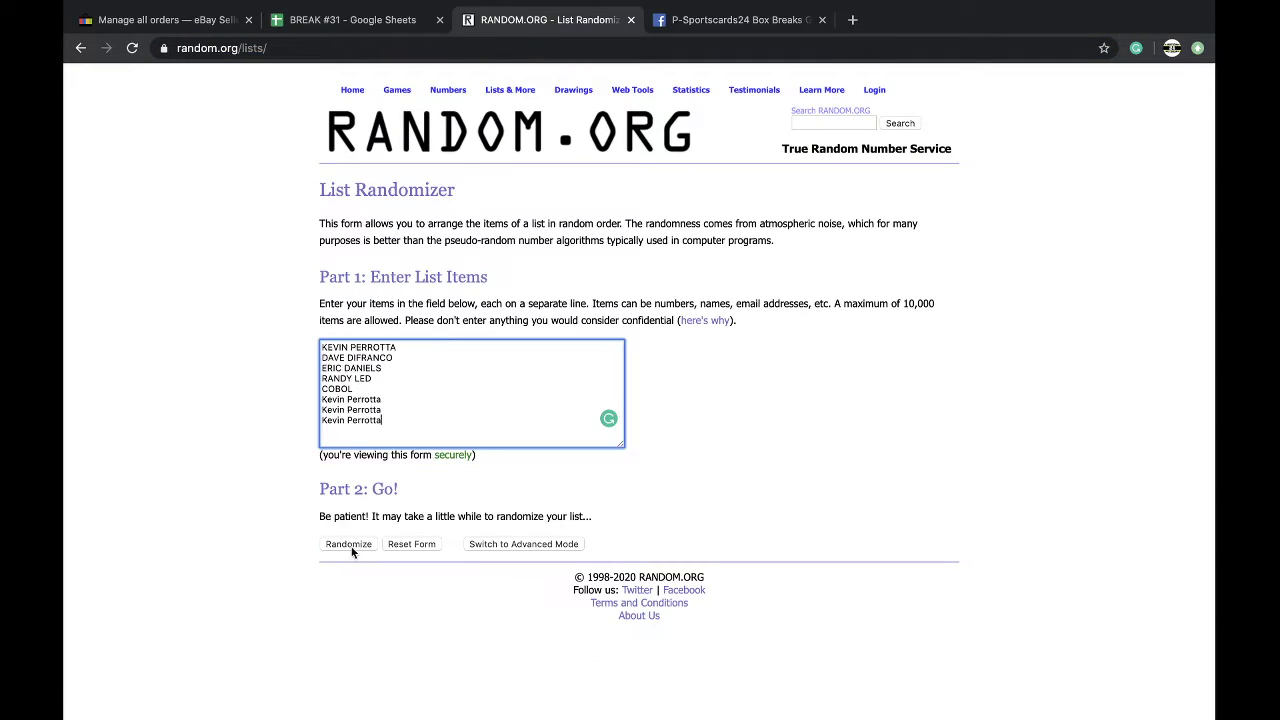
# - Randomize the list of participant names repeatedly
pyautogui.click(348, 544)
pyautogui.click(330, 436)
pyautogui.click(332, 460)
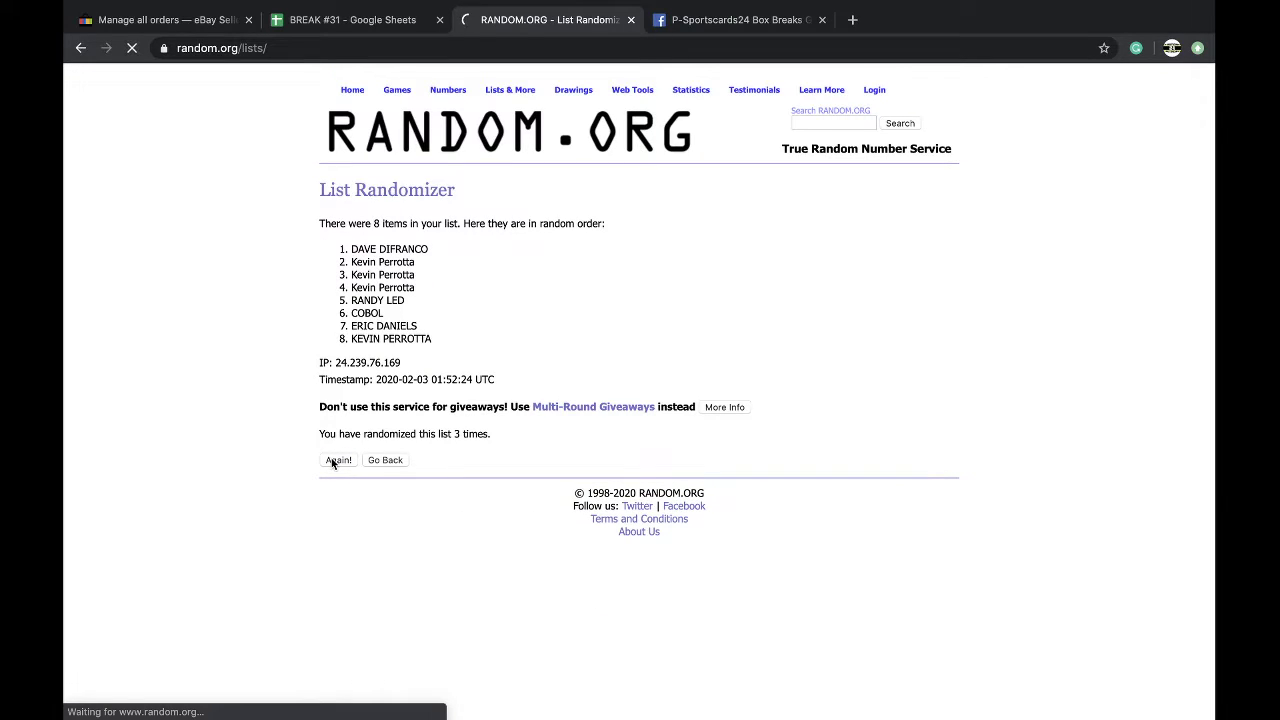
pyautogui.click(332, 460)
# - Copy the randomized names into column B of the spreadsheet starting at B1, and set their font size to 18
pyautogui.moveTo(352, 249); pyautogui.dragTo(444, 333)
pyautogui.click(350, 20)
pyautogui.click(277, 166)
pyautogui.hotkey('ctrl', 'v')
pyautogui.click(375, 113)
pyautogui.click(369, 290)
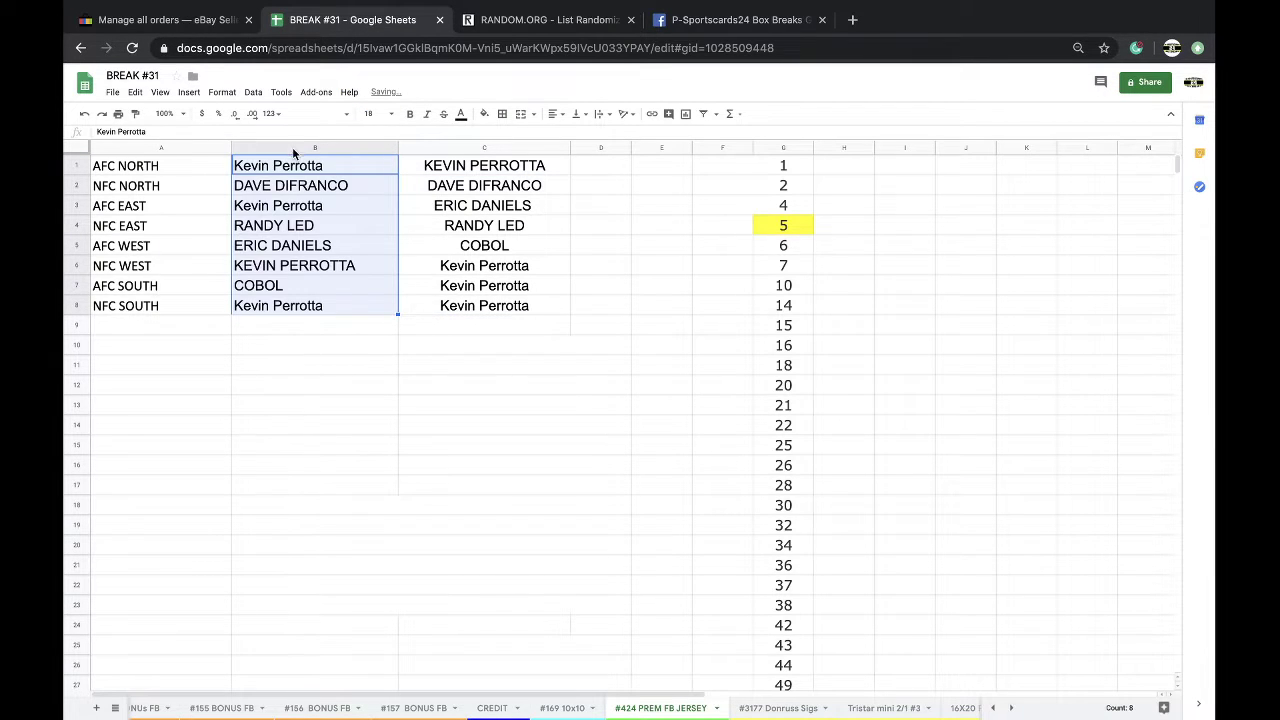
# - Go through B1 to B8 one by one to check which participant is assigned to each division
pyautogui.click(273, 169)
pyautogui.click(270, 190)
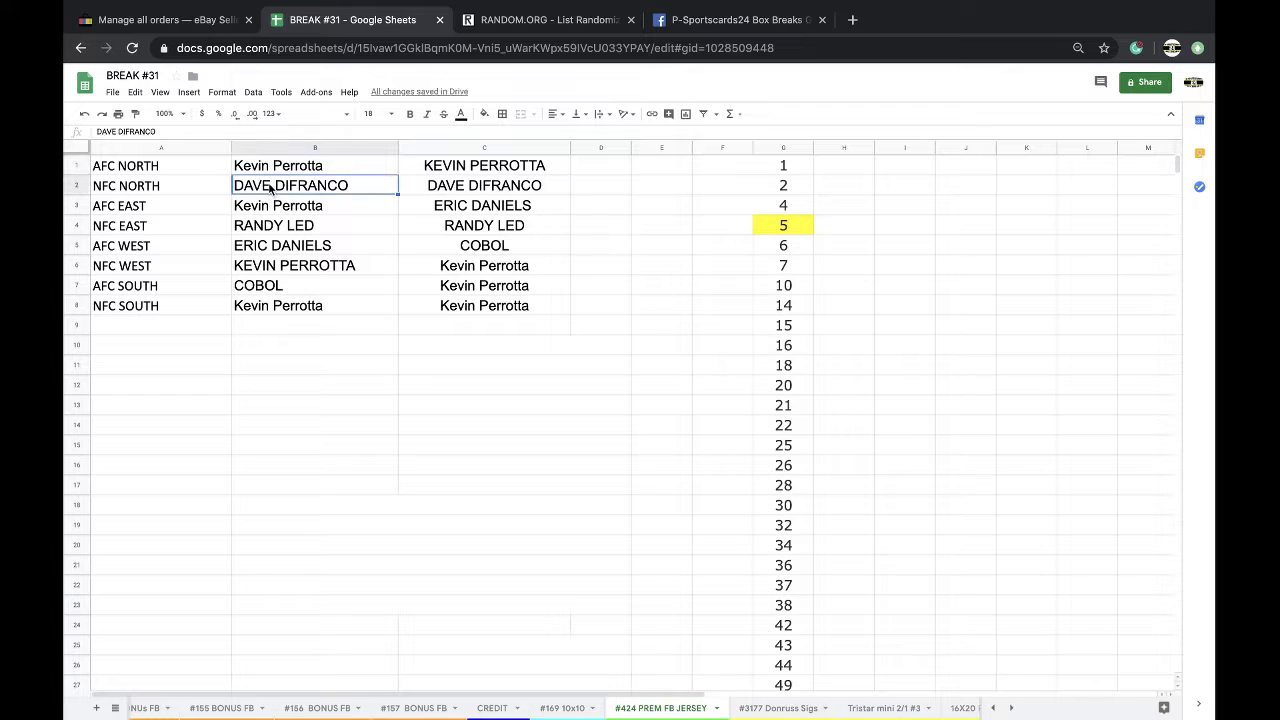
pyautogui.click(276, 207)
pyautogui.click(272, 227)
pyautogui.click(274, 250)
pyautogui.click(281, 270)
pyautogui.click(278, 285)
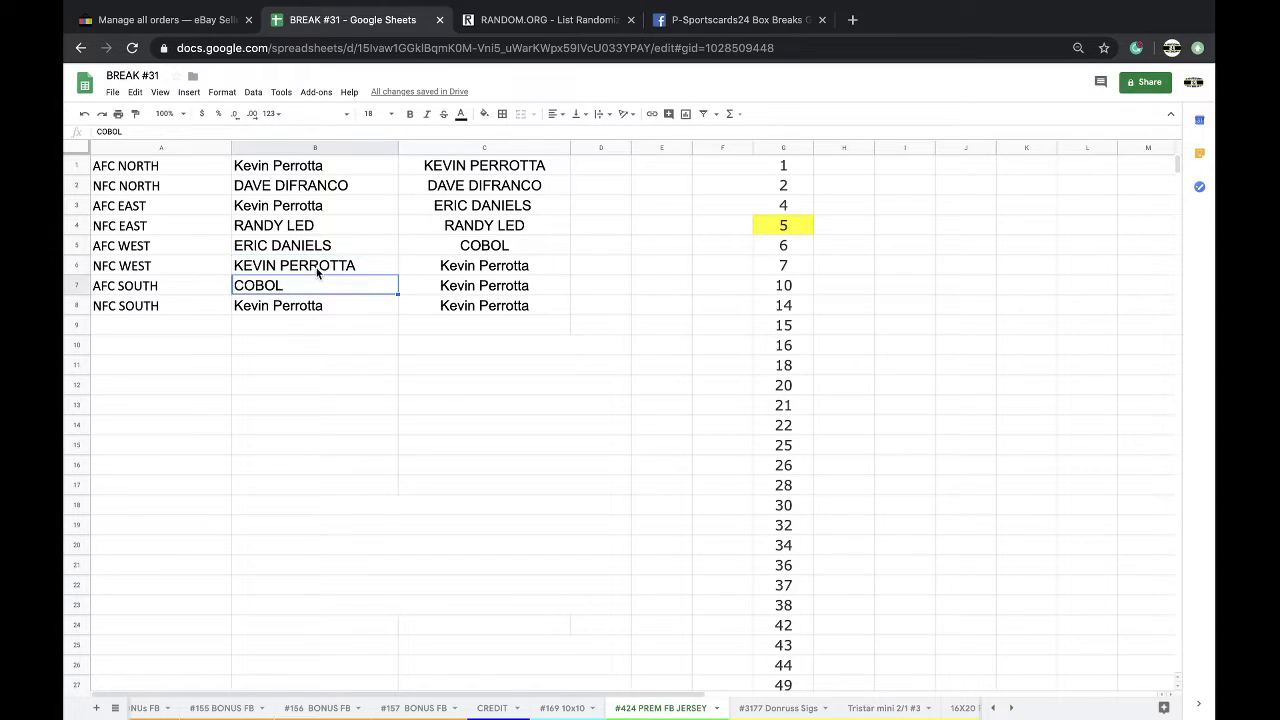
pyautogui.click(299, 305)
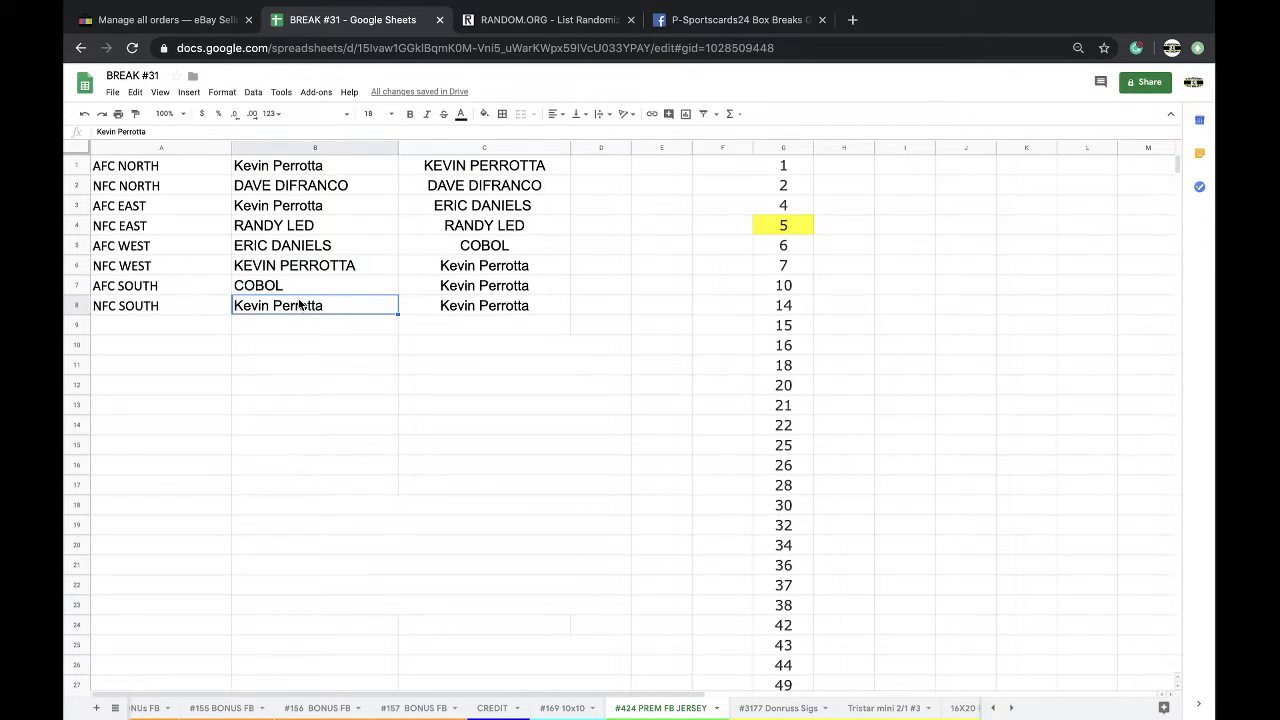
pyautogui.click(305, 281)
# - Fill cell B8, the name assigned to NFC SOUTH, with yellow
pyautogui.click(279, 299)
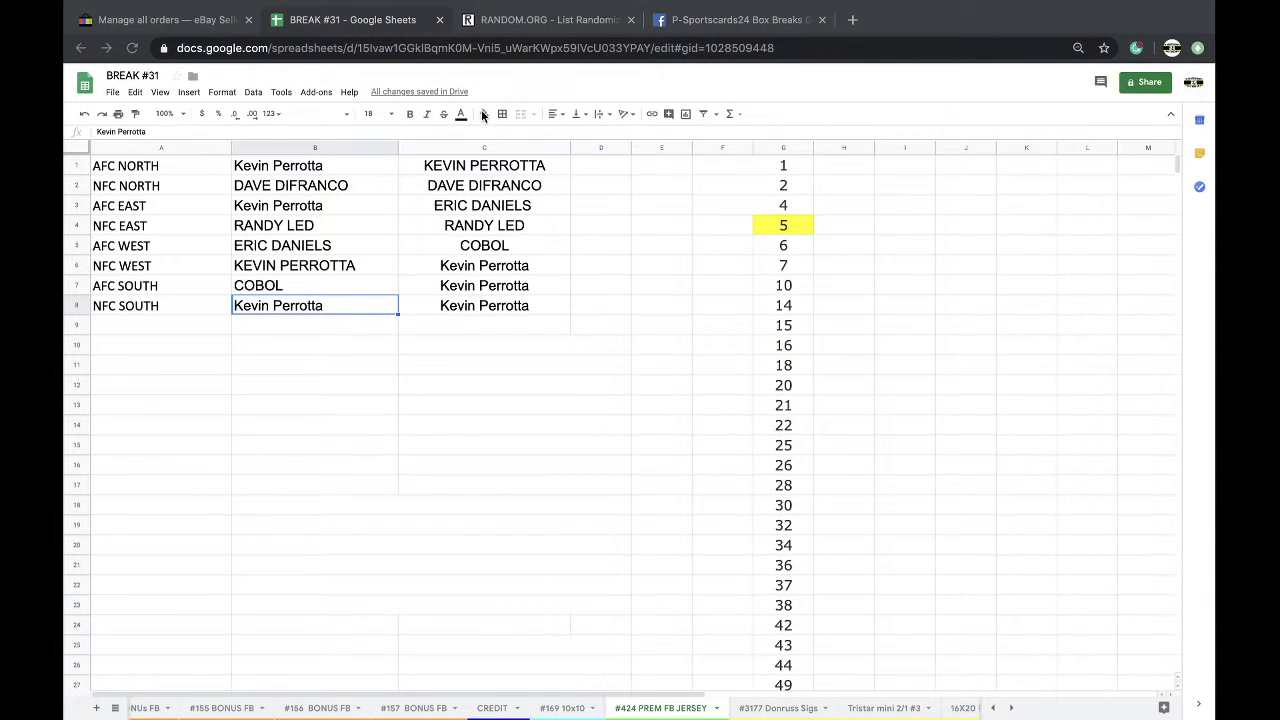
pyautogui.click(483, 116)
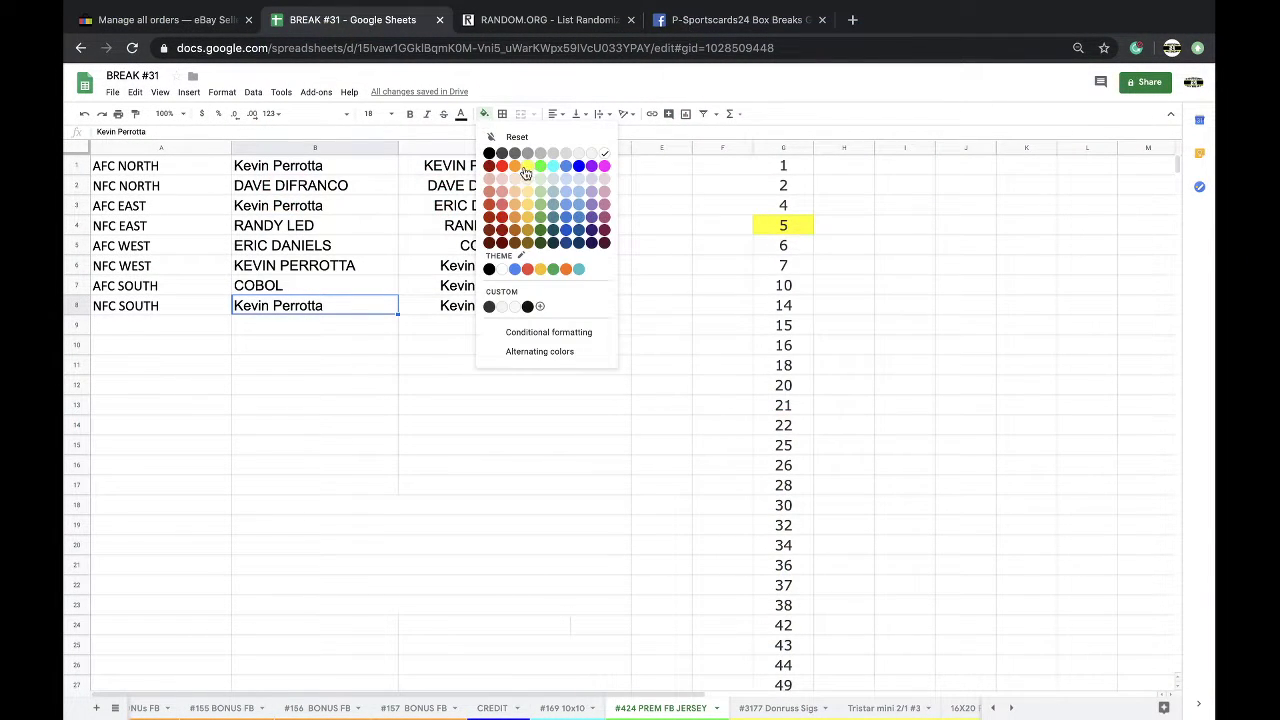
pyautogui.click(532, 174)
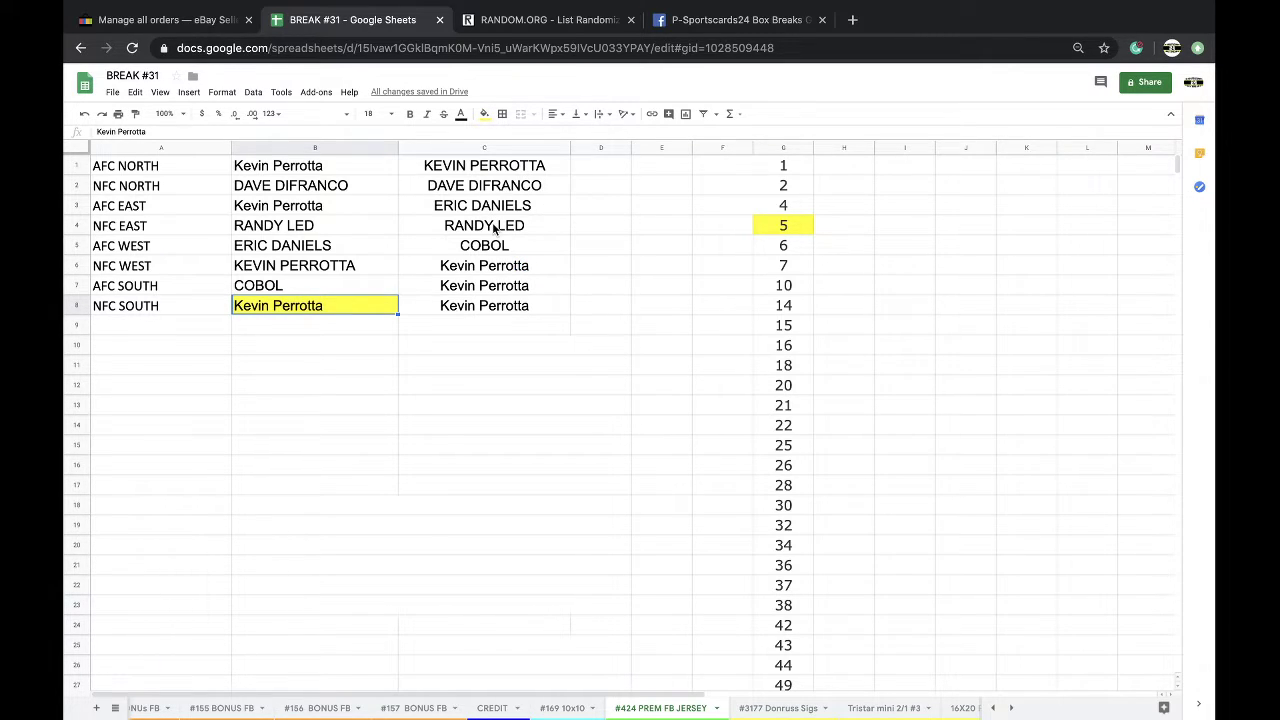
# - Copy the names in C1:C8 again and paste them into a fresh RANDOM.ORG list for the bonus draw
pyautogui.moveTo(510, 176); pyautogui.dragTo(486, 303)
pyautogui.hotkey('ctrl', 'c')
pyautogui.click(515, 22)
pyautogui.click(509, 44)
pyautogui.press('Return')
pyautogui.click(380, 388)
pyautogui.hotkey('ctrl', 'v')
# - Randomize the bonus-draw name list repeatedly
pyautogui.click(343, 543)
pyautogui.click(338, 432)
pyautogui.click(336, 460)
pyautogui.click(336, 460)
pyautogui.click(336, 460)
# - Copy the top name from the randomized list and paste it into C4 of the #157 BONUS FB sheet, in the Buffalo Bills row
pyautogui.moveTo(351, 249); pyautogui.dragTo(415, 250)
pyautogui.click(341, 31)
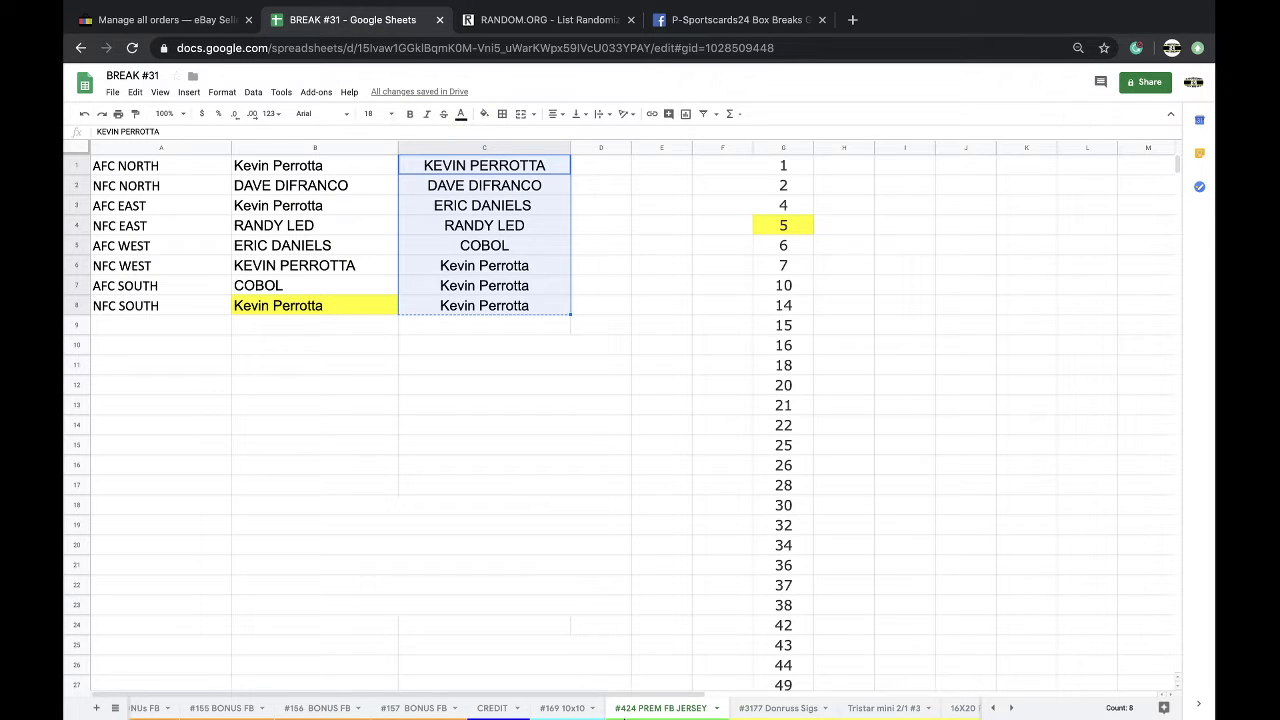
pyautogui.click(563, 707)
pyautogui.click(494, 708)
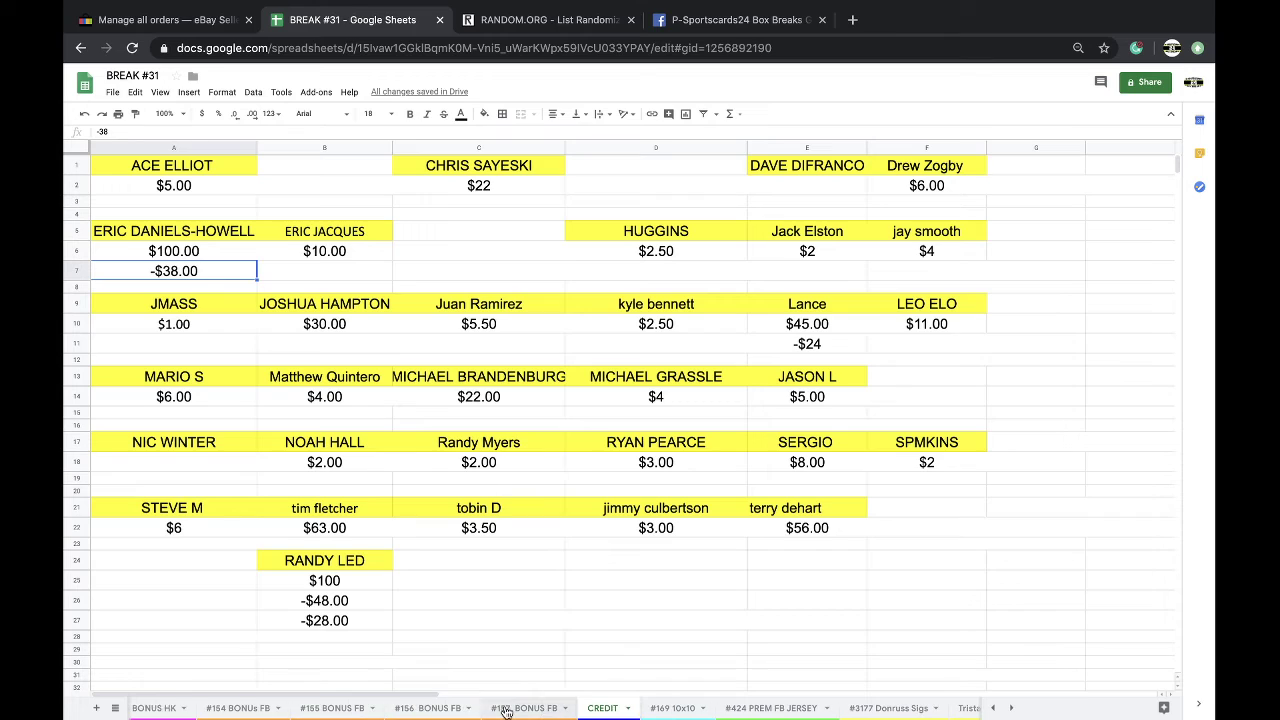
pyautogui.click(524, 708)
pyautogui.click(473, 229)
pyautogui.hotkey('ctrl', 'v')
# - Enter "#424 PREM FB JERSEY" in D4, beside the bonus winner's name
pyautogui.click(614, 265)
pyautogui.click(620, 289)
pyautogui.click(625, 234)
pyautogui.write('#424 PREM F')
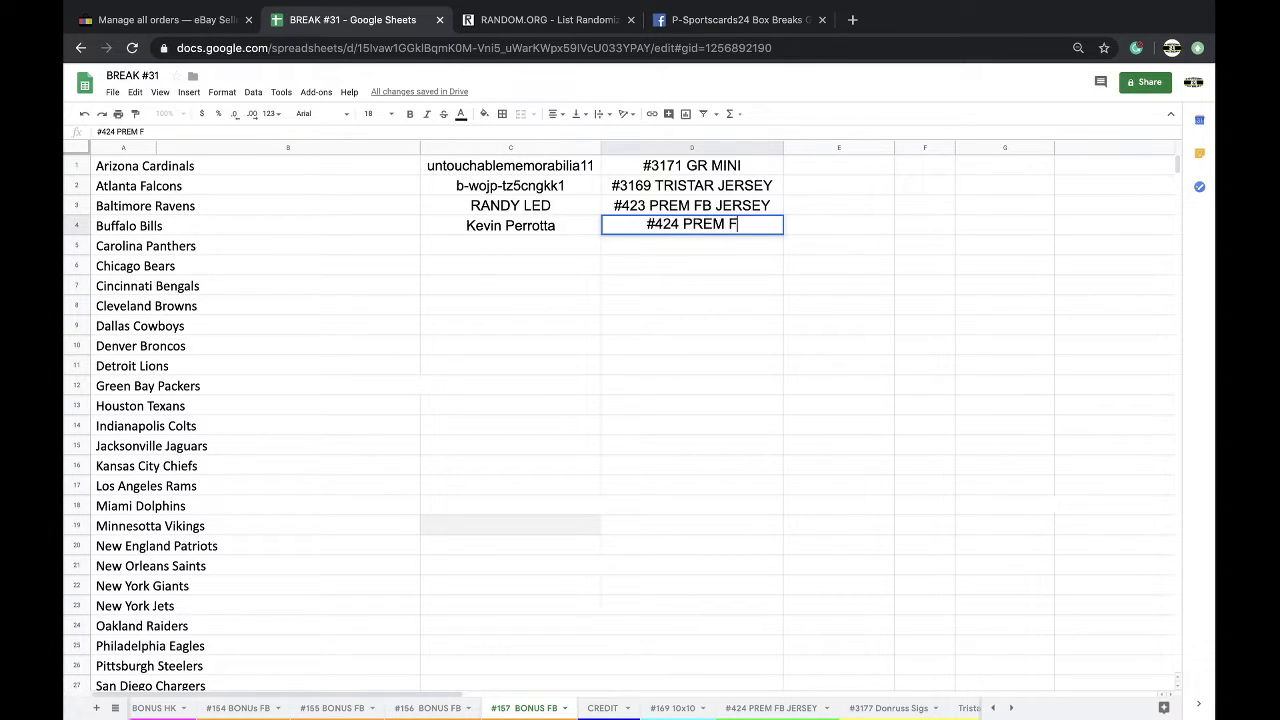
pyautogui.write('B JERSEY')
# - Duplicate the #424 PREM FB JERSEY sheet and rename the copy "#425 PREM FB JERSEY"
pyautogui.click(735, 708)
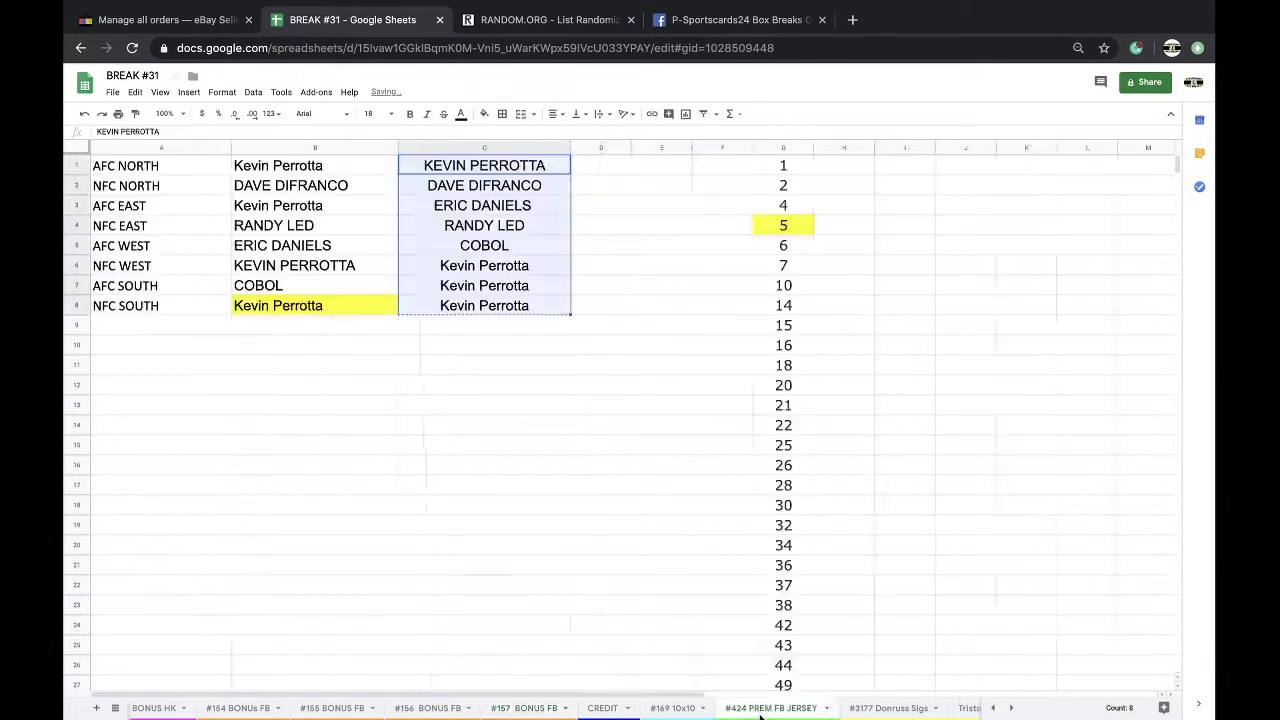
pyautogui.rightClick(722, 708)
pyautogui.click(743, 519)
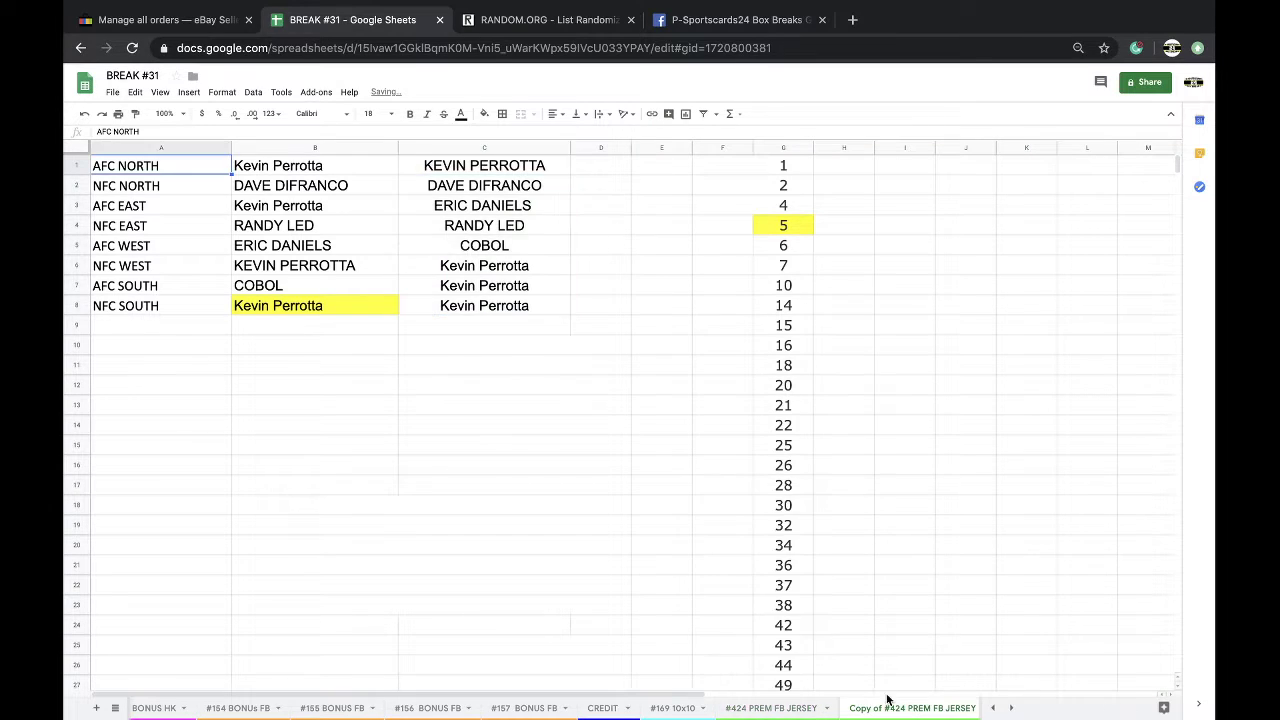
pyautogui.click(708, 710)
pyautogui.write('#425')
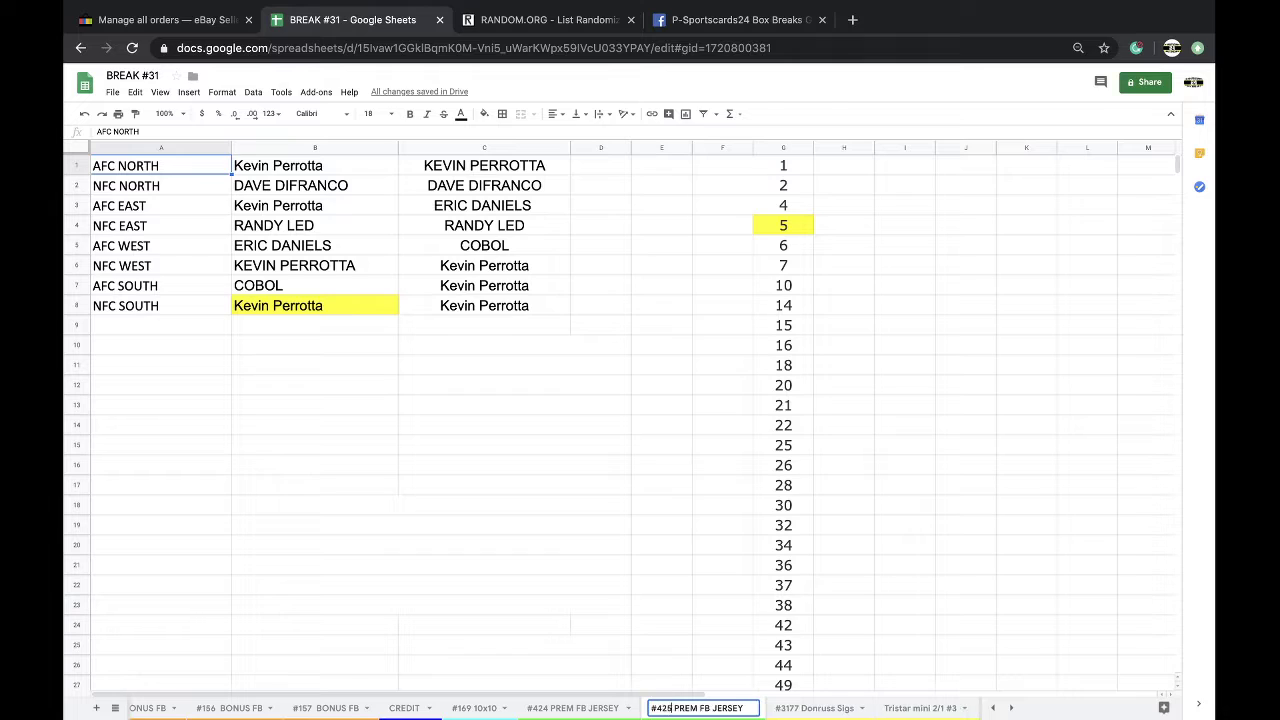
pyautogui.click(520, 584)
# - Change the tab color of the #425 PREM FB JERSEY sheet
pyautogui.rightClick(700, 708)
pyautogui.moveTo(697, 586)
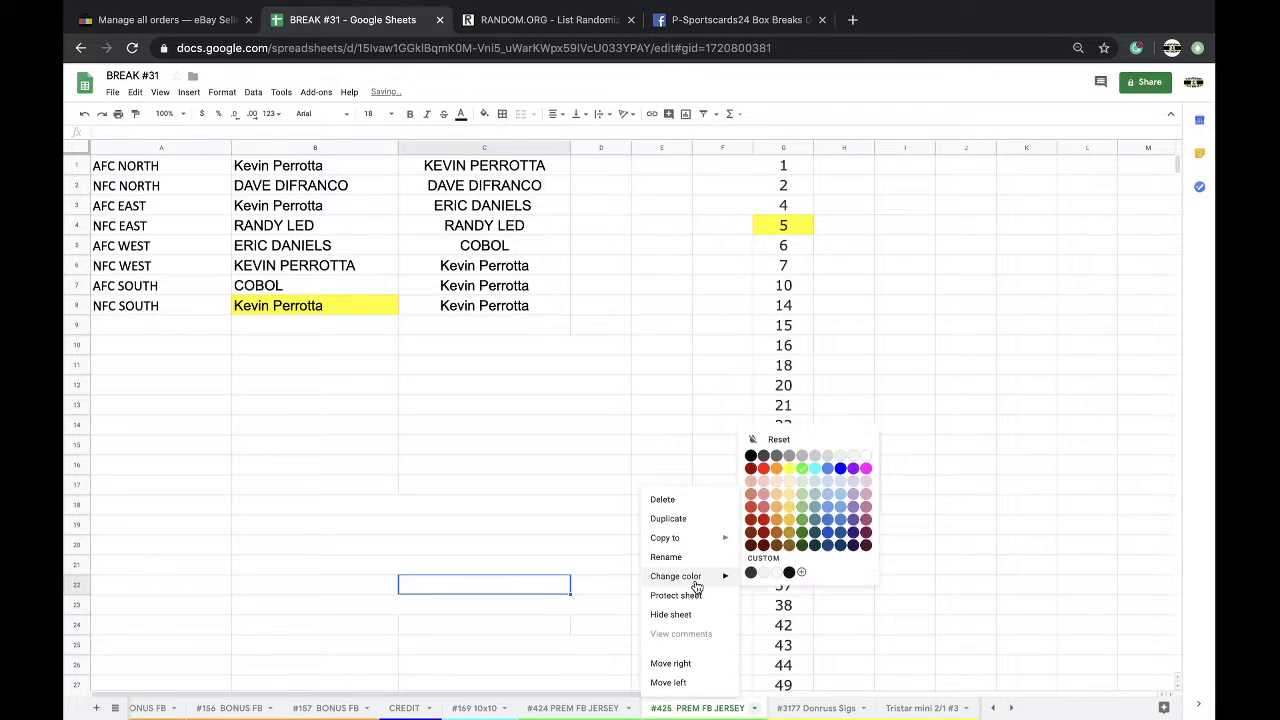
pyautogui.click(801, 468)
# - Clear the names from columns B and C of the #425 sheet and reset their fill color
pyautogui.moveTo(355, 148); pyautogui.dragTo(431, 152)
pyautogui.press('Delete')
pyautogui.click(484, 113)
pyautogui.click(499, 136)
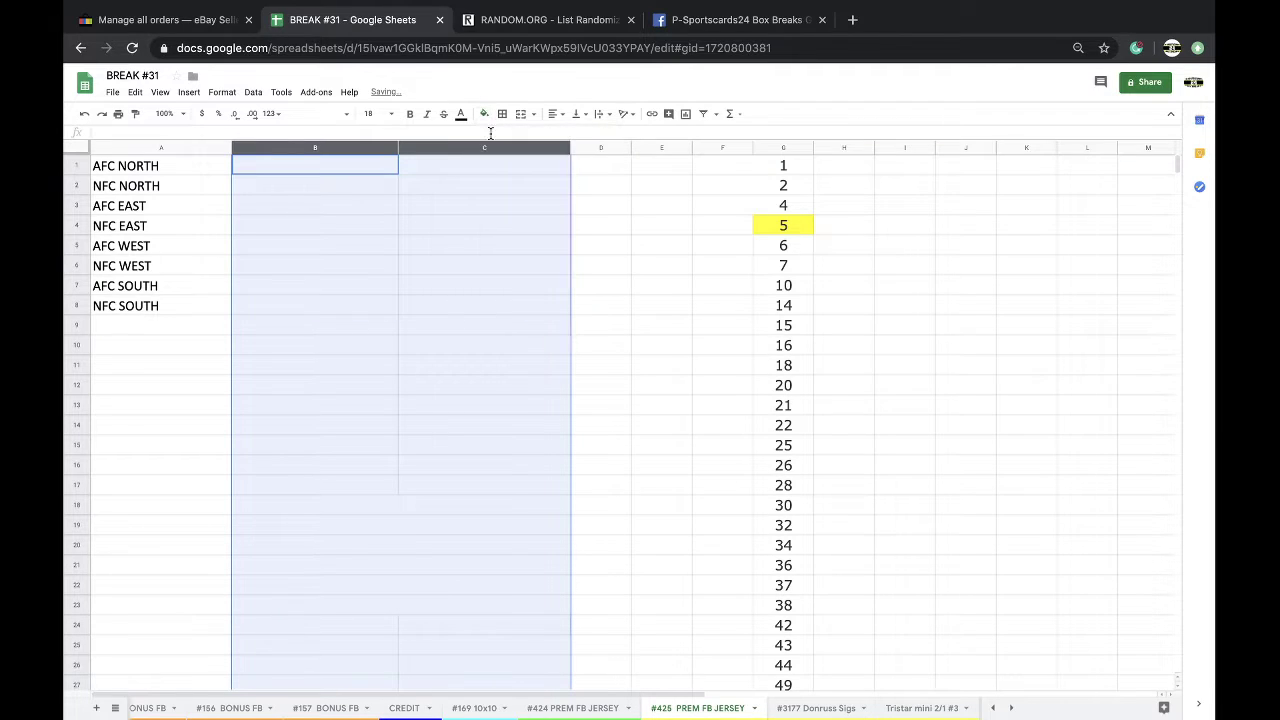
# - Move the numbers from G5 downward up to G4 so they overwrite the highlighted 5
pyautogui.moveTo(776, 253); pyautogui.dragTo(764, 410)
pyautogui.press('Delete')
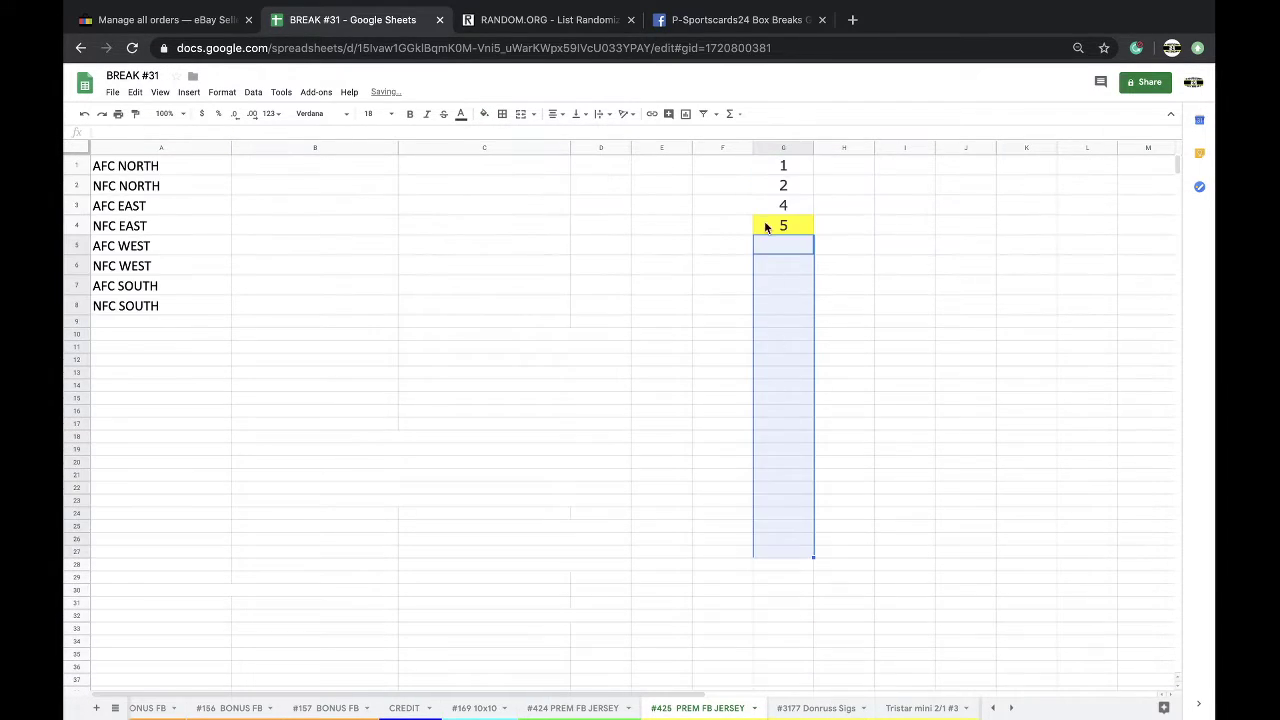
pyautogui.click(765, 228)
pyautogui.hotkey('ctrl', 'v')
# - Return to the #424 PREM FB JERSEY sheet
pyautogui.click(585, 712)
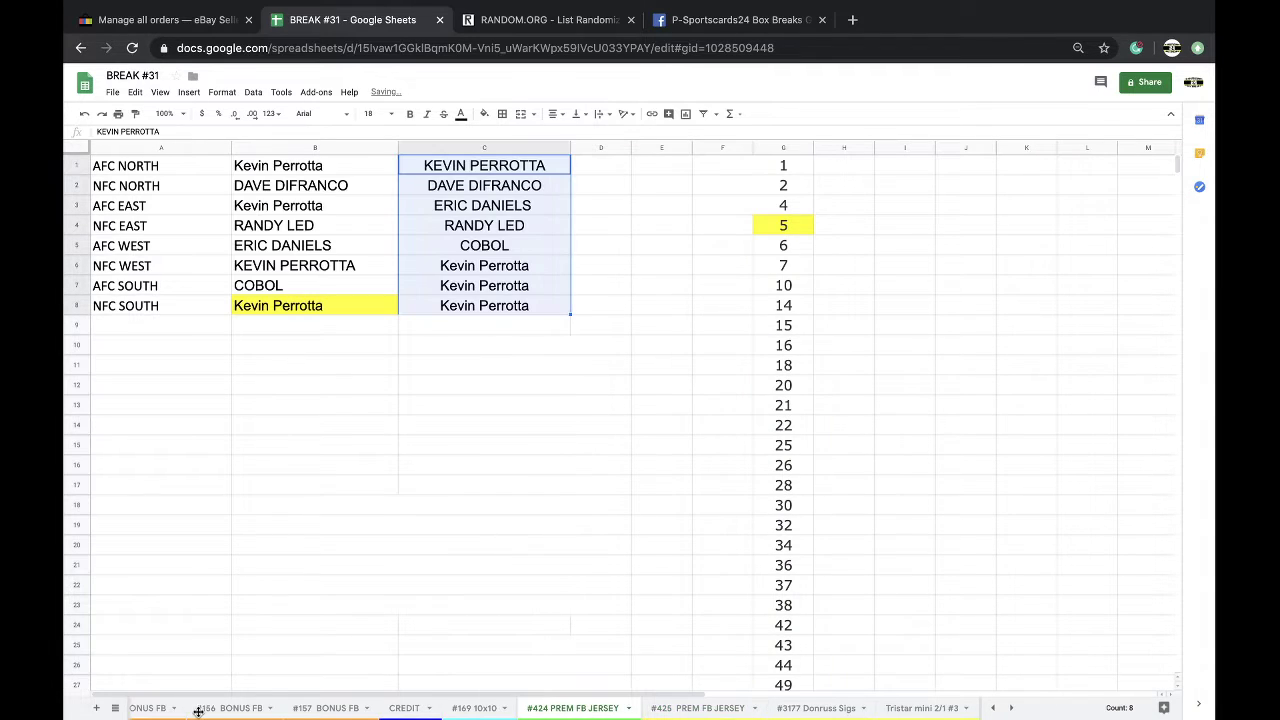